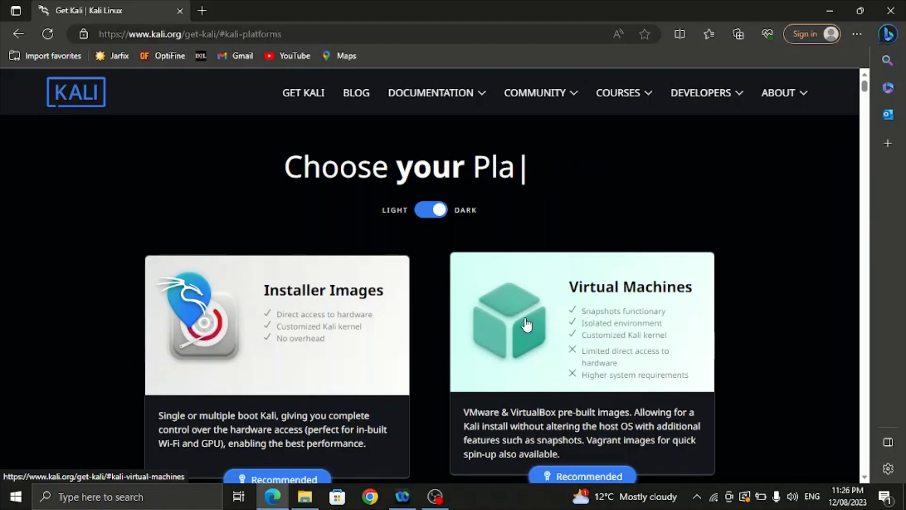
Download the recommended 64-bit VMware image from Kali's pre-built virtual machines and pause the download.
{"action": "left_click", "coordinate": [556, 317]}
{"action": "left_click", "coordinate": [864, 478]}
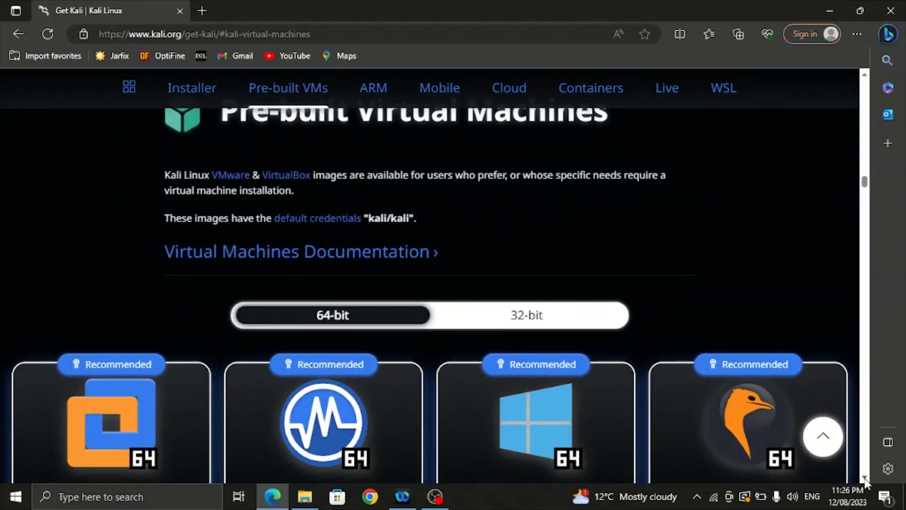
{"action": "left_click", "coordinate": [865, 477]}
{"action": "left_click", "coordinate": [865, 477]}
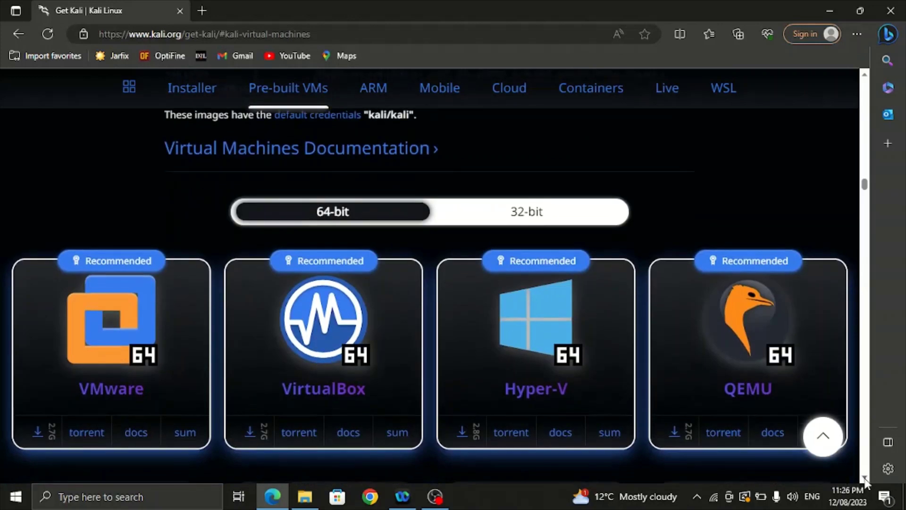
{"action": "left_click", "coordinate": [865, 478]}
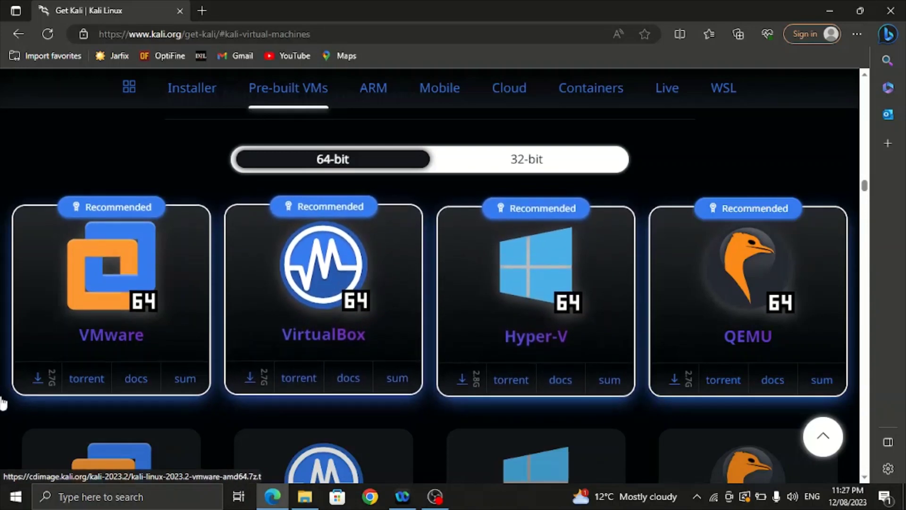
{"action": "left_click", "coordinate": [38, 377]}
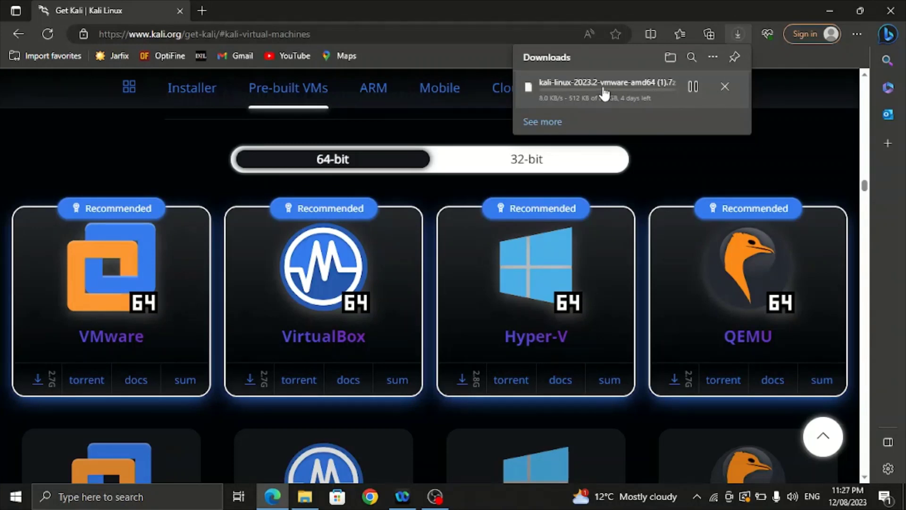
{"action": "left_click", "coordinate": [693, 88]}
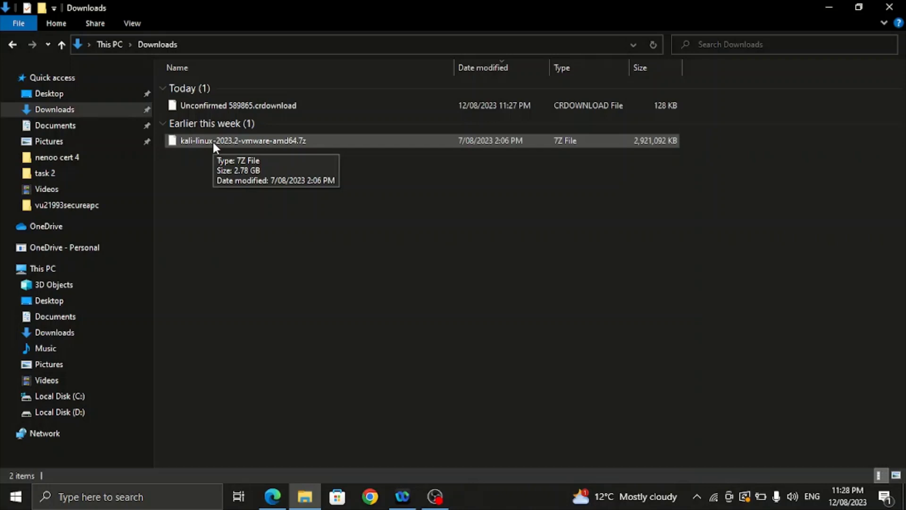
Extract the archive kali-linux-2023.2-vmware-amd64.7z directly into the Downloads folder with 7-Zip.
{"action": "mouse_move", "coordinate": [227, 141]}
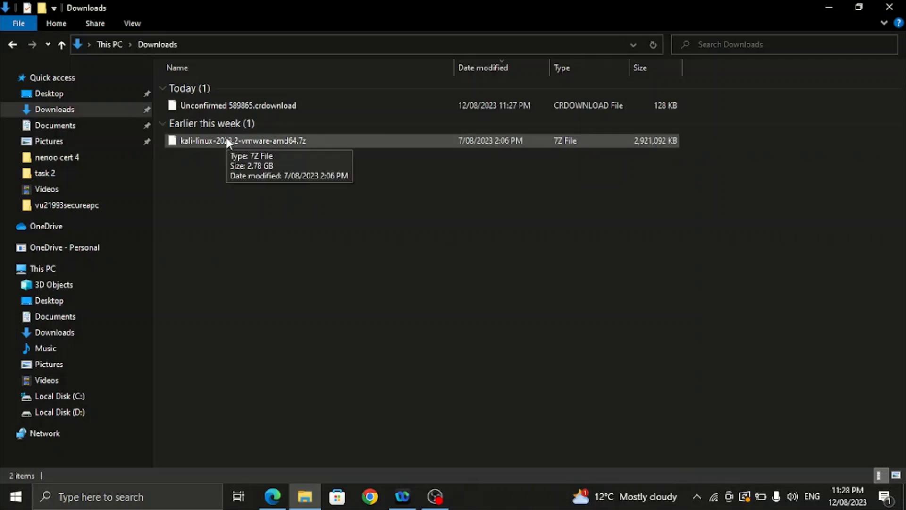
{"action": "right_click", "coordinate": [202, 140]}
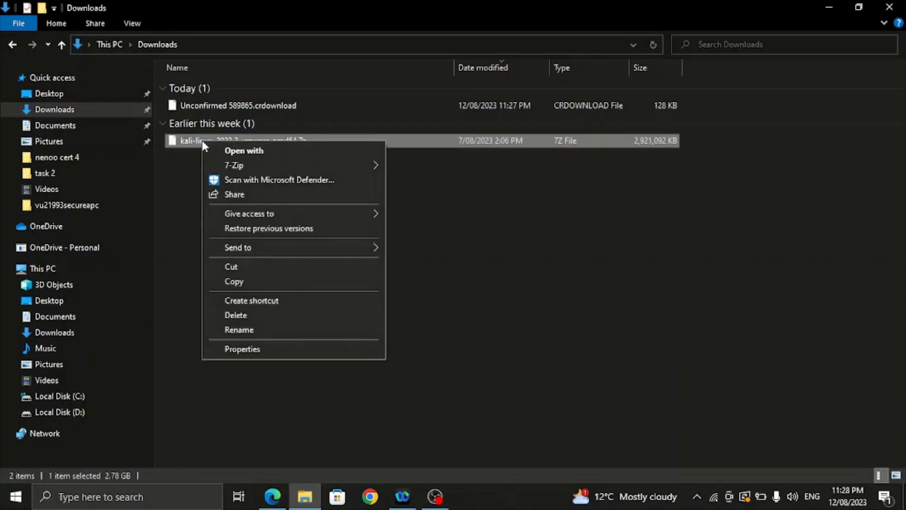
{"action": "mouse_move", "coordinate": [235, 166]}
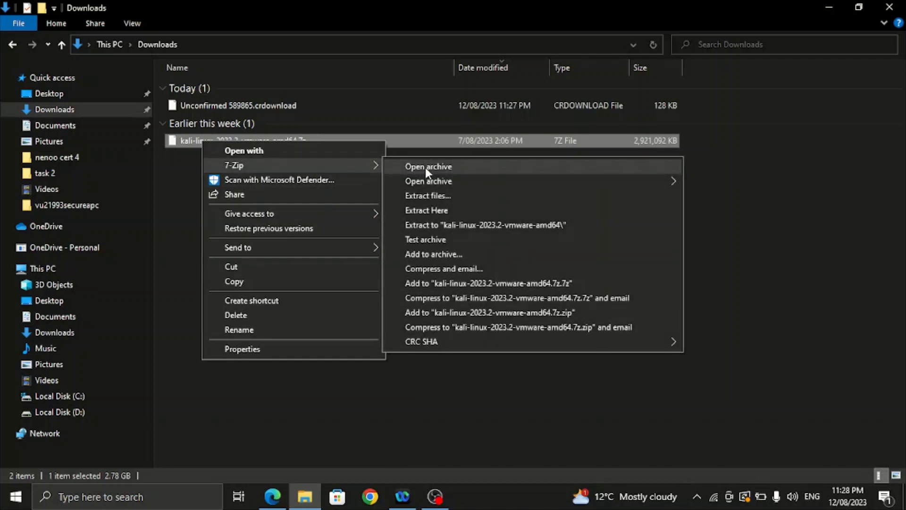
{"action": "left_click", "coordinate": [436, 213]}
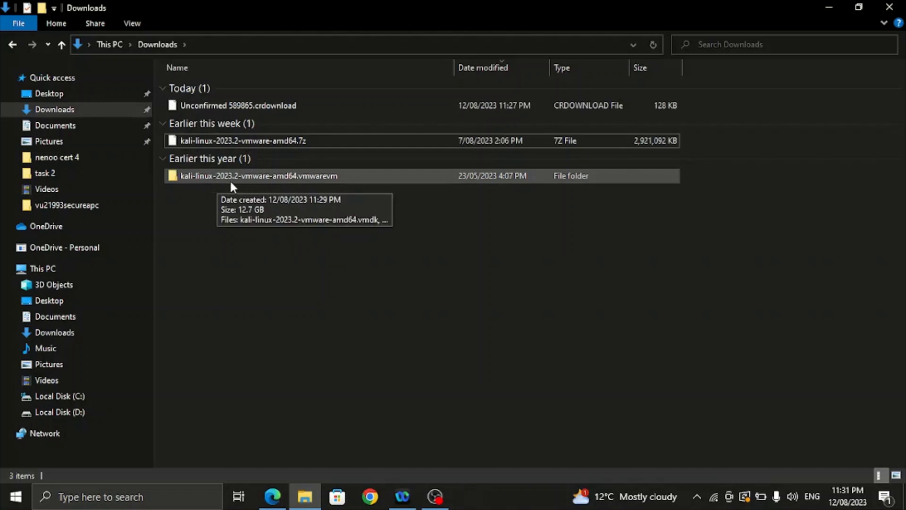
Search the computer for "vm", launch VMware Workstation 17 Player and maximize its window.
{"action": "left_click", "coordinate": [130, 496]}
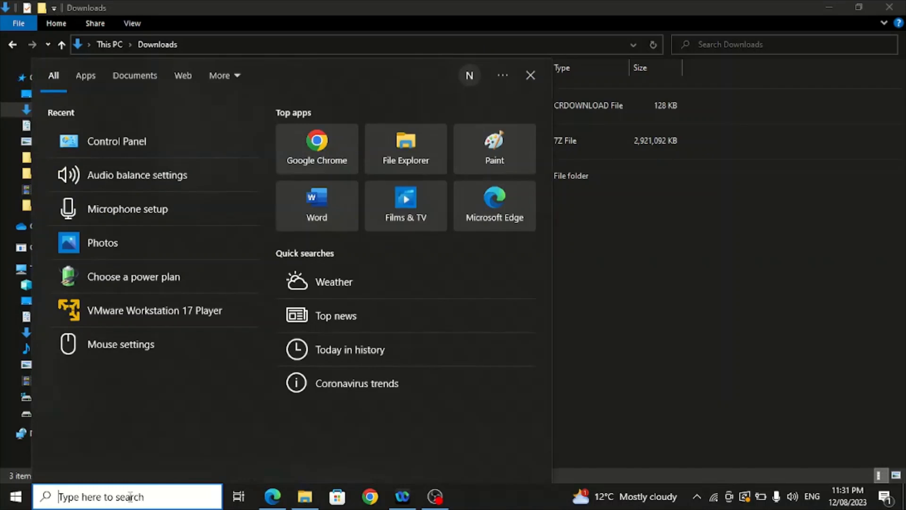
{"action": "type", "text": "vm"}
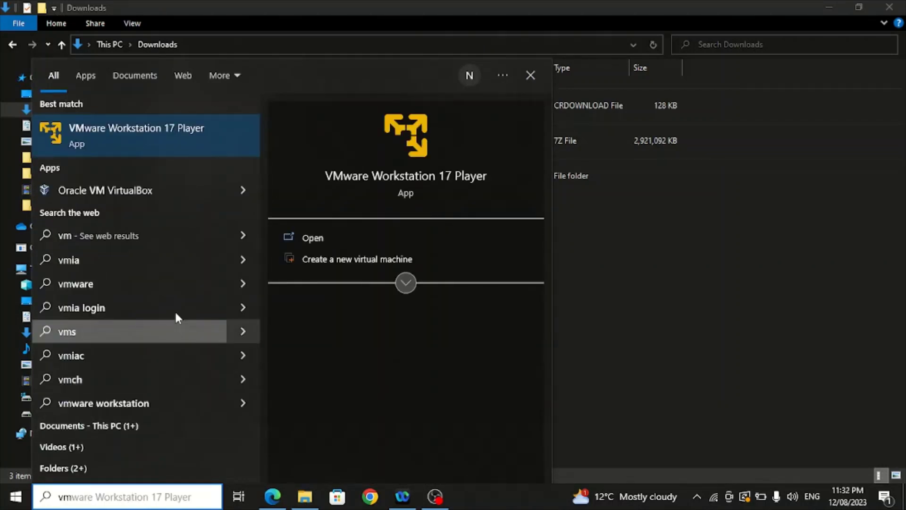
{"action": "left_click", "coordinate": [160, 143]}
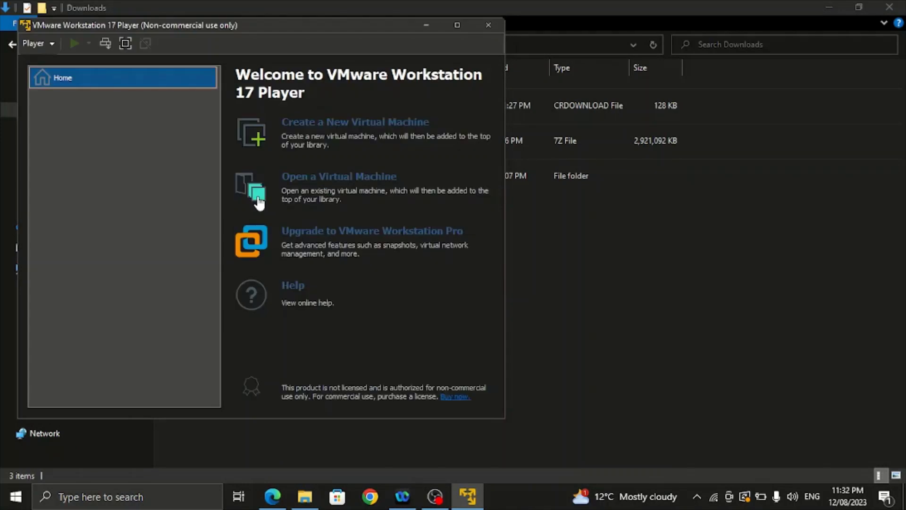
{"action": "left_click", "coordinate": [455, 24]}
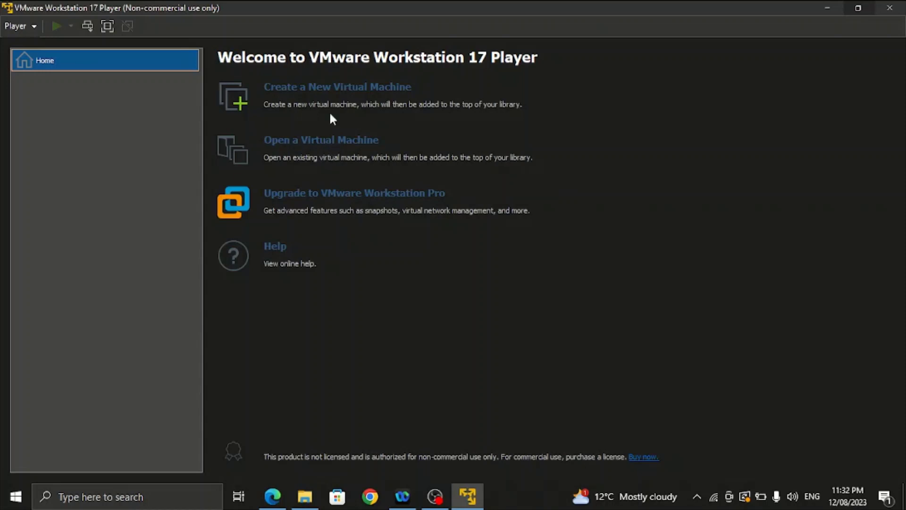
Open the existing virtual machine kali-linux-2023.2-vmware-amd64.vmx from the extracted Kali folder in Downloads.
{"action": "left_click", "coordinate": [333, 140]}
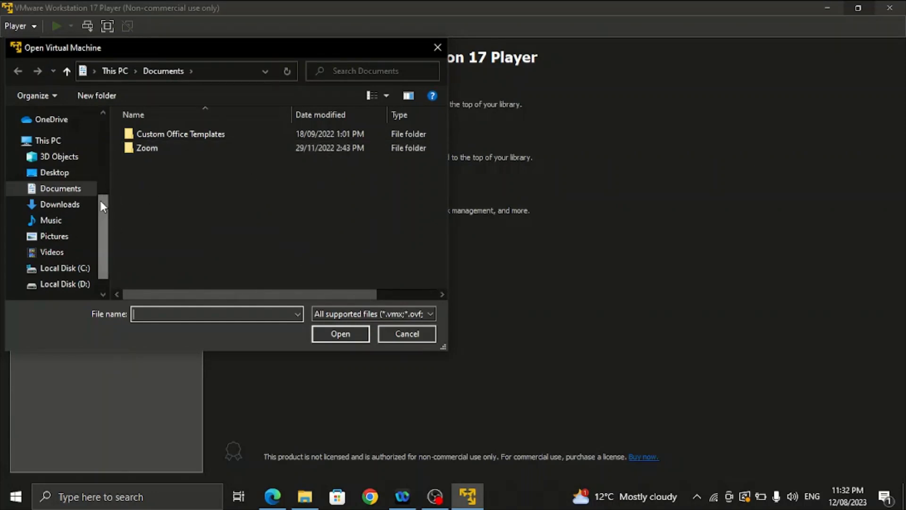
{"action": "left_click", "coordinate": [61, 205]}
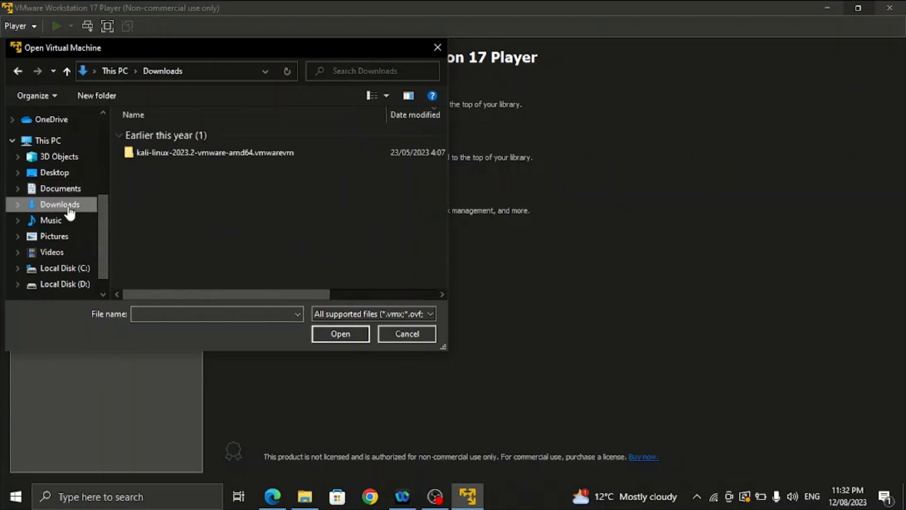
{"action": "double_click", "coordinate": [194, 151]}
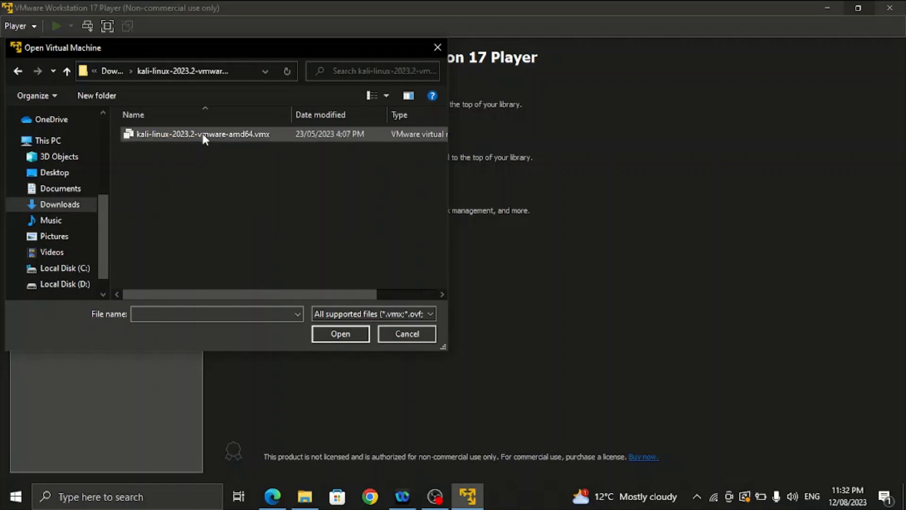
{"action": "left_click", "coordinate": [203, 135]}
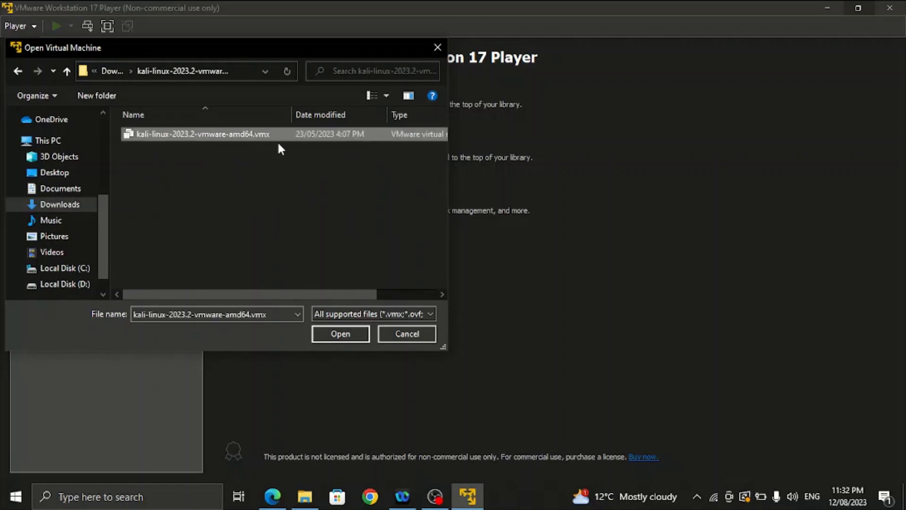
{"action": "left_click", "coordinate": [330, 335]}
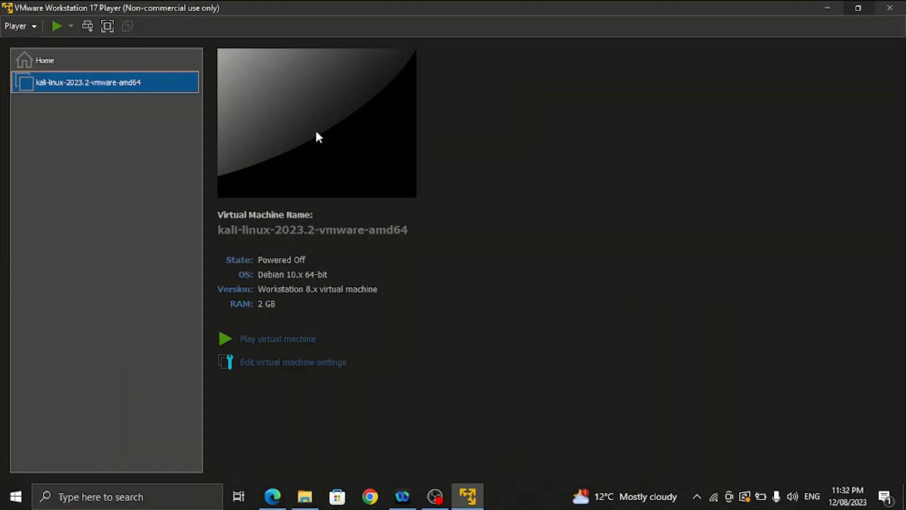
Review the virtual machine's processor, hard disk, network and USB settings, and set its memory to 1784 MB.
{"action": "left_click", "coordinate": [265, 373]}
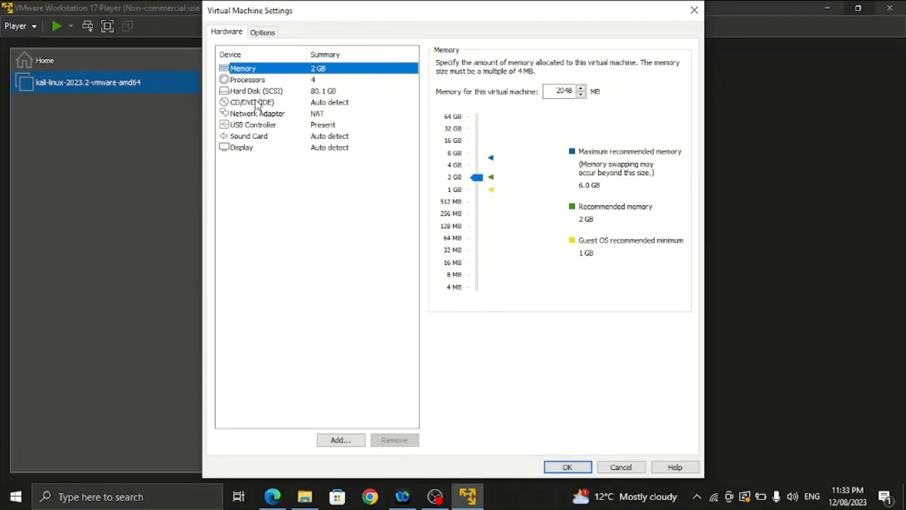
{"action": "left_click", "coordinate": [257, 83]}
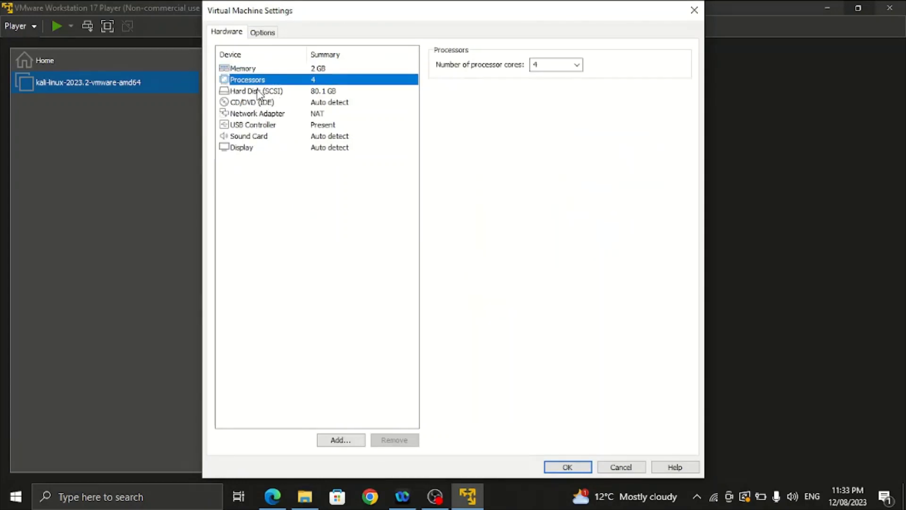
{"action": "left_click", "coordinate": [257, 92]}
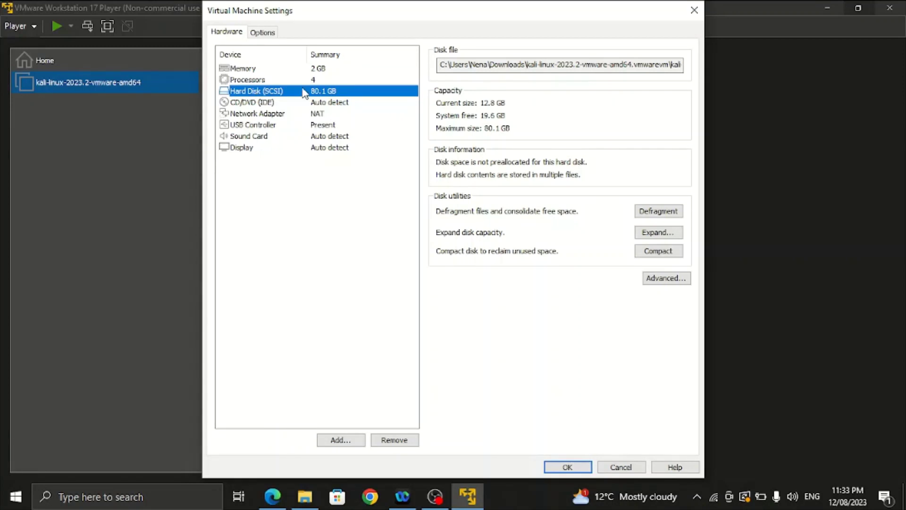
{"action": "left_click", "coordinate": [259, 114]}
{"action": "left_click", "coordinate": [259, 126]}
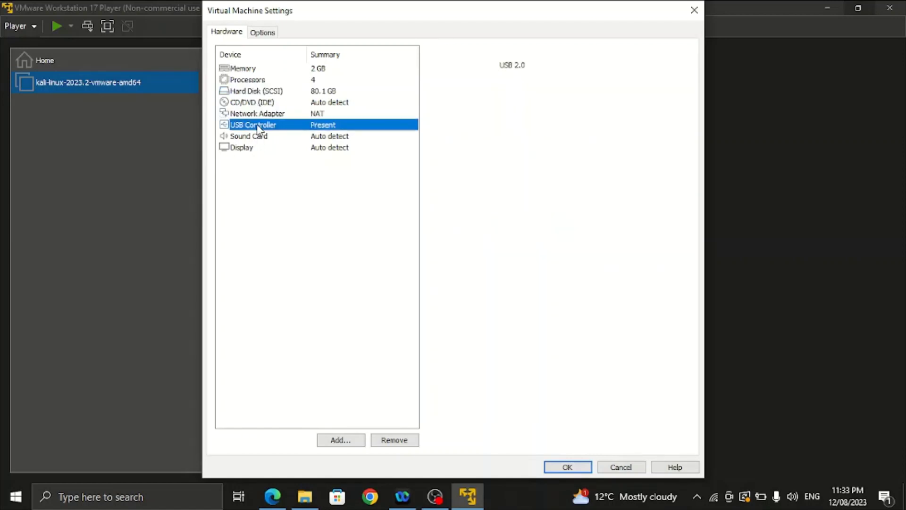
{"action": "left_click", "coordinate": [247, 69]}
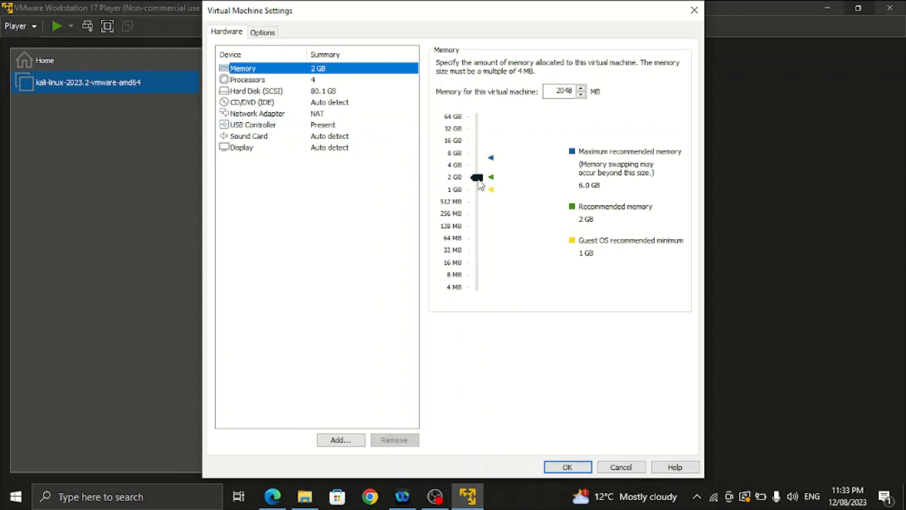
{"action": "left_click_drag", "start_coordinate": [478, 184], "coordinate": [477, 179]}
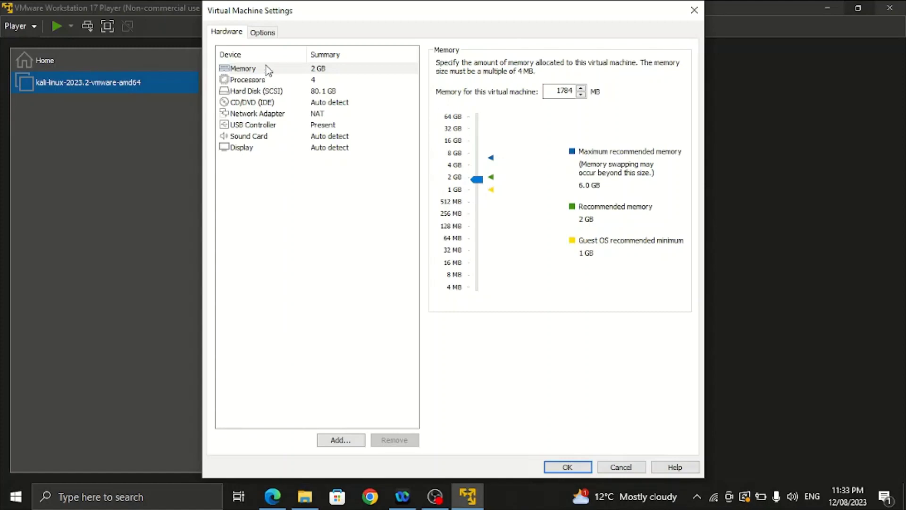
Rename the virtual machine as "Kali Linux" in its general options and save the settings.
{"action": "left_click", "coordinate": [265, 34]}
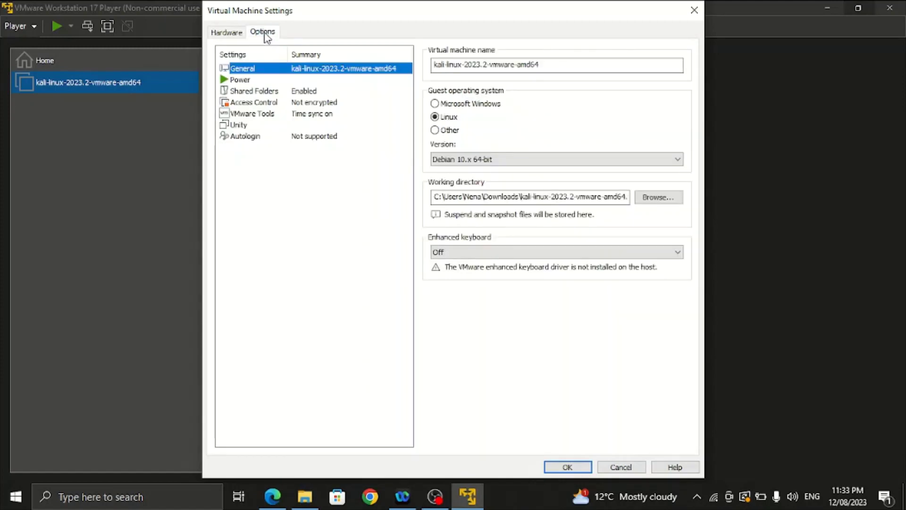
{"action": "double_click", "coordinate": [550, 65]}
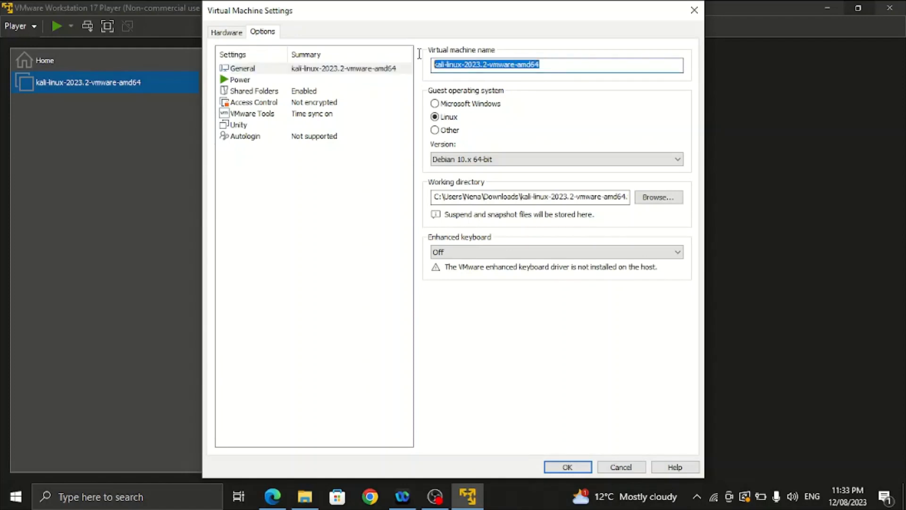
{"action": "type", "text": "Kali"}
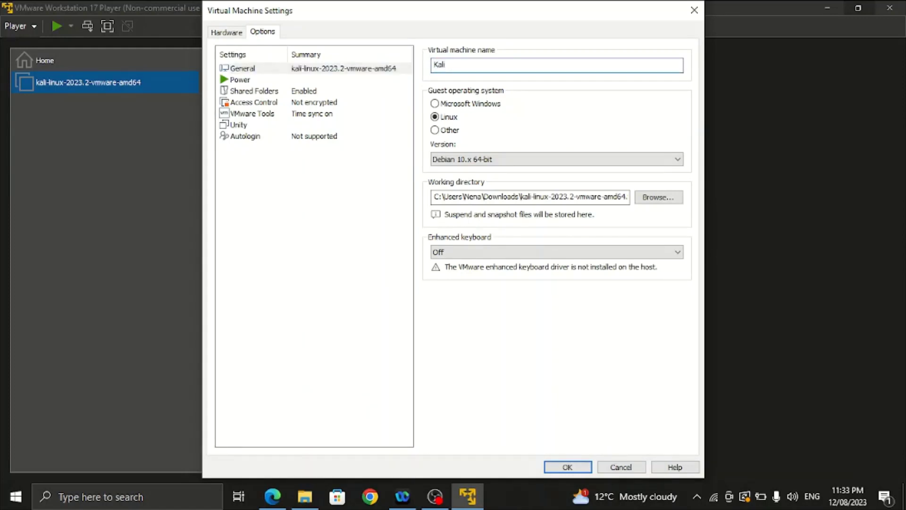
{"action": "type", "text": " Linux"}
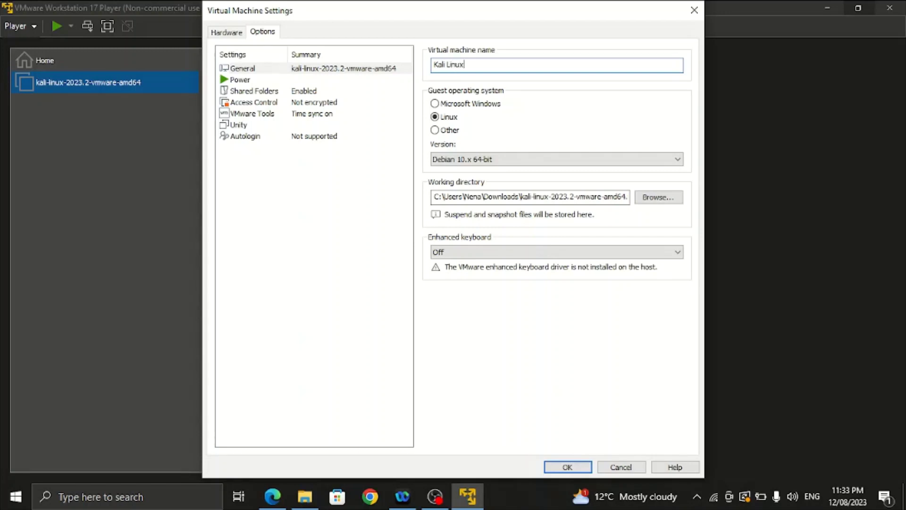
{"action": "left_click", "coordinate": [569, 466]}
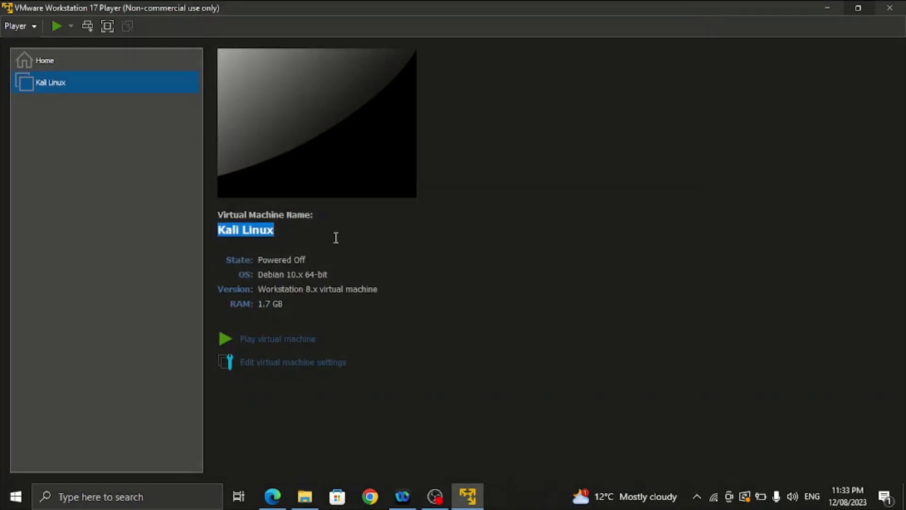
Start the Kali Linux virtual machine and show it in full screen.
{"action": "left_click", "coordinate": [273, 341]}
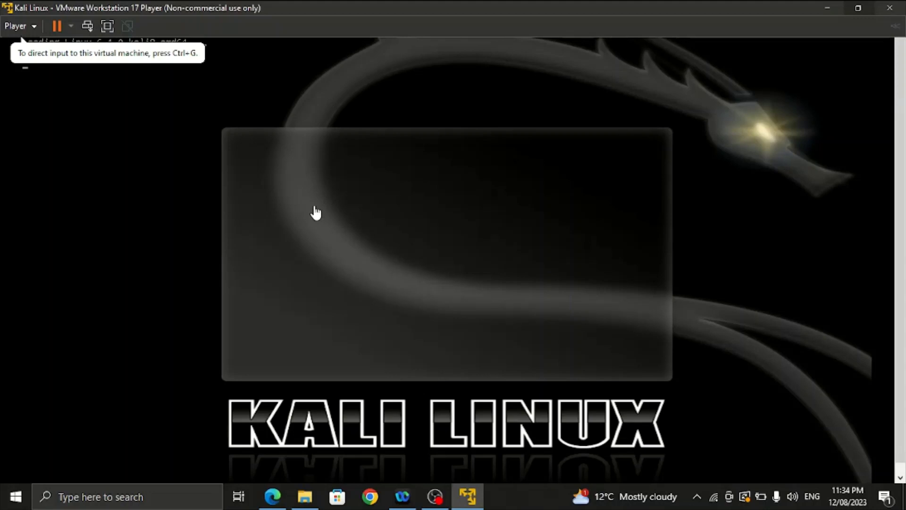
{"action": "left_click", "coordinate": [107, 26]}
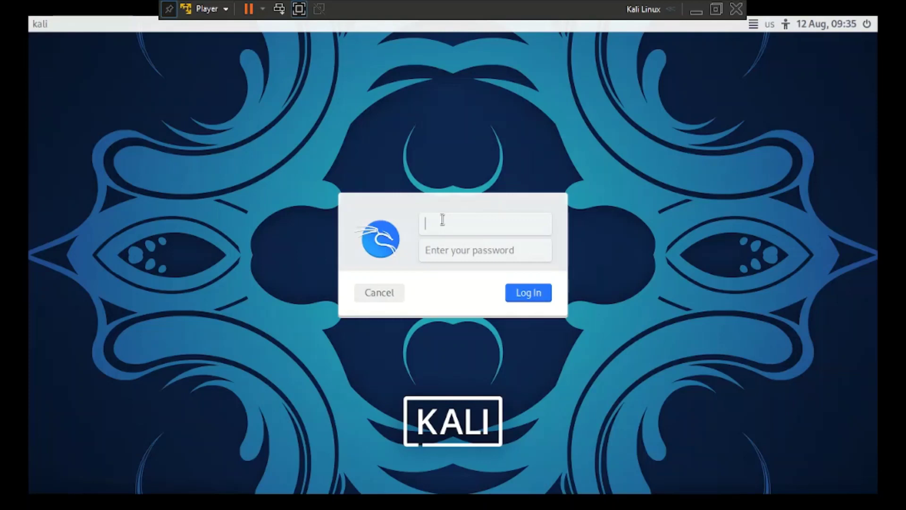
Log in to the Kali desktop with the username kali and the account password.
{"action": "type", "text": "kali"}
{"action": "key", "text": "Tab"}
{"action": "type", "text": "k"}
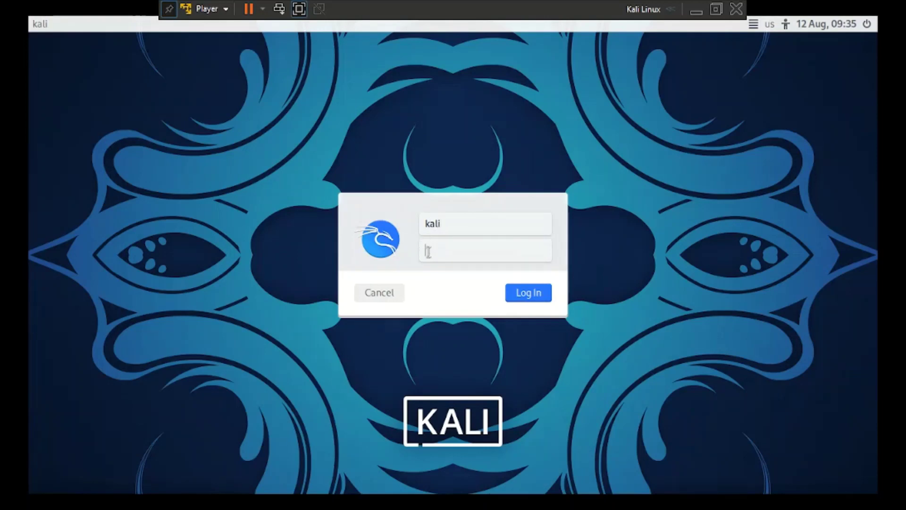
{"action": "type", "text": "ali"}
{"action": "left_click", "coordinate": [543, 293]}
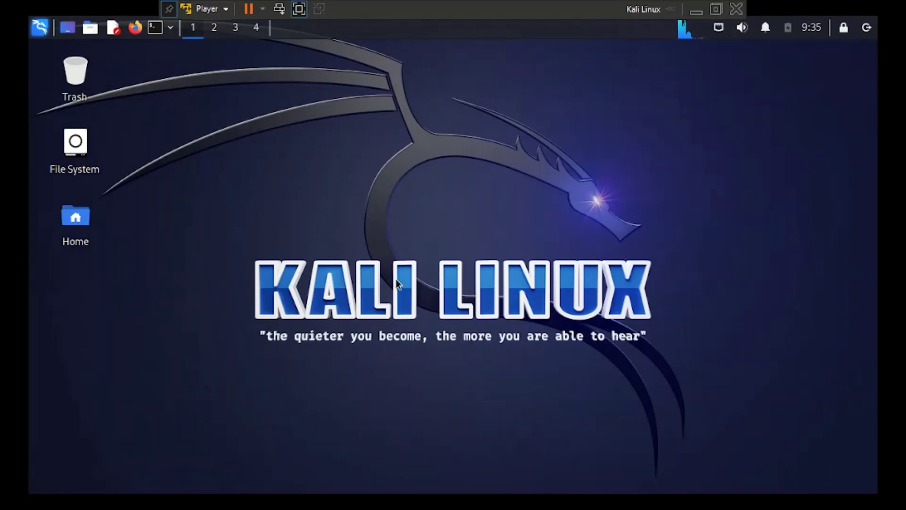
Open a terminal window and look through the Settings and Usual Applications categories of the Kali applications menu.
{"action": "left_click", "coordinate": [155, 29]}
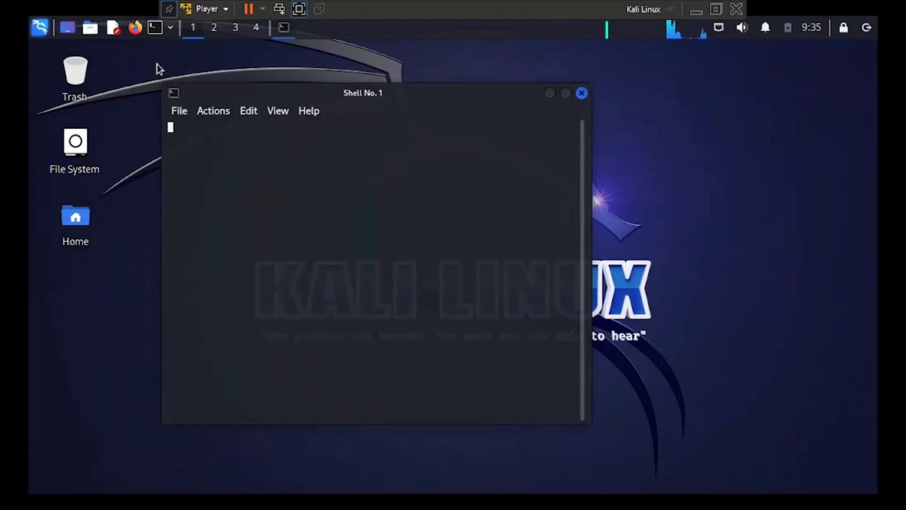
{"action": "left_click", "coordinate": [40, 27]}
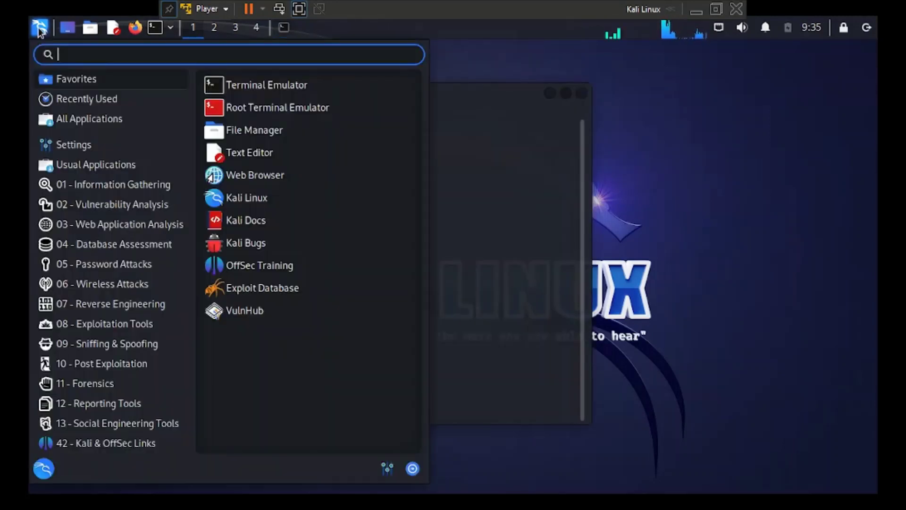
{"action": "left_click", "coordinate": [75, 144]}
{"action": "left_click", "coordinate": [119, 166]}
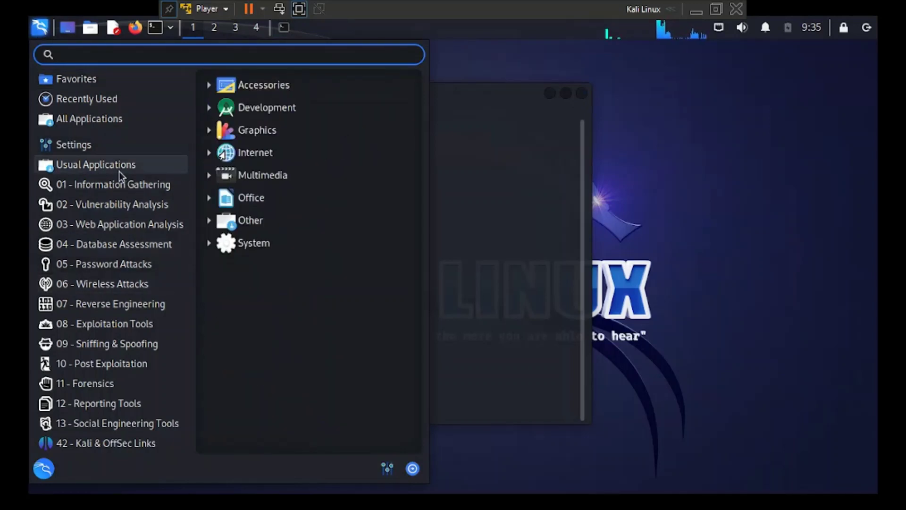
{"action": "left_click", "coordinate": [627, 257]}
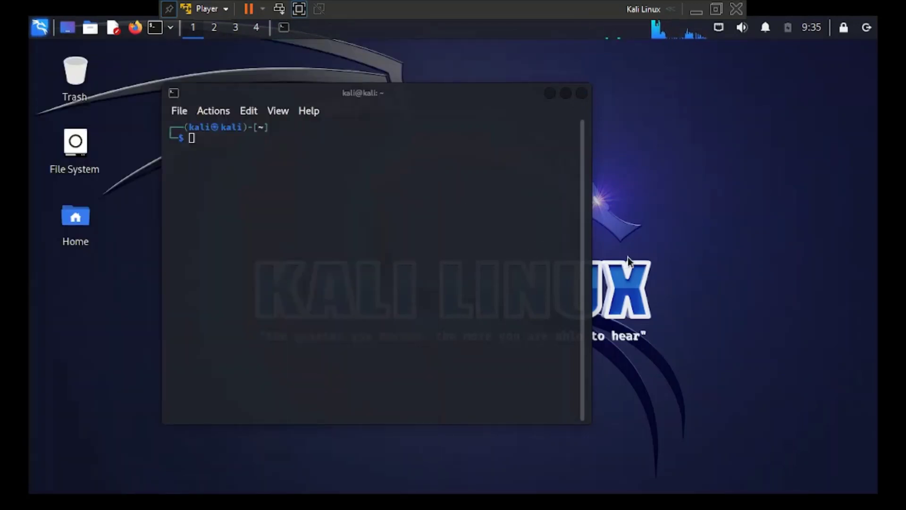